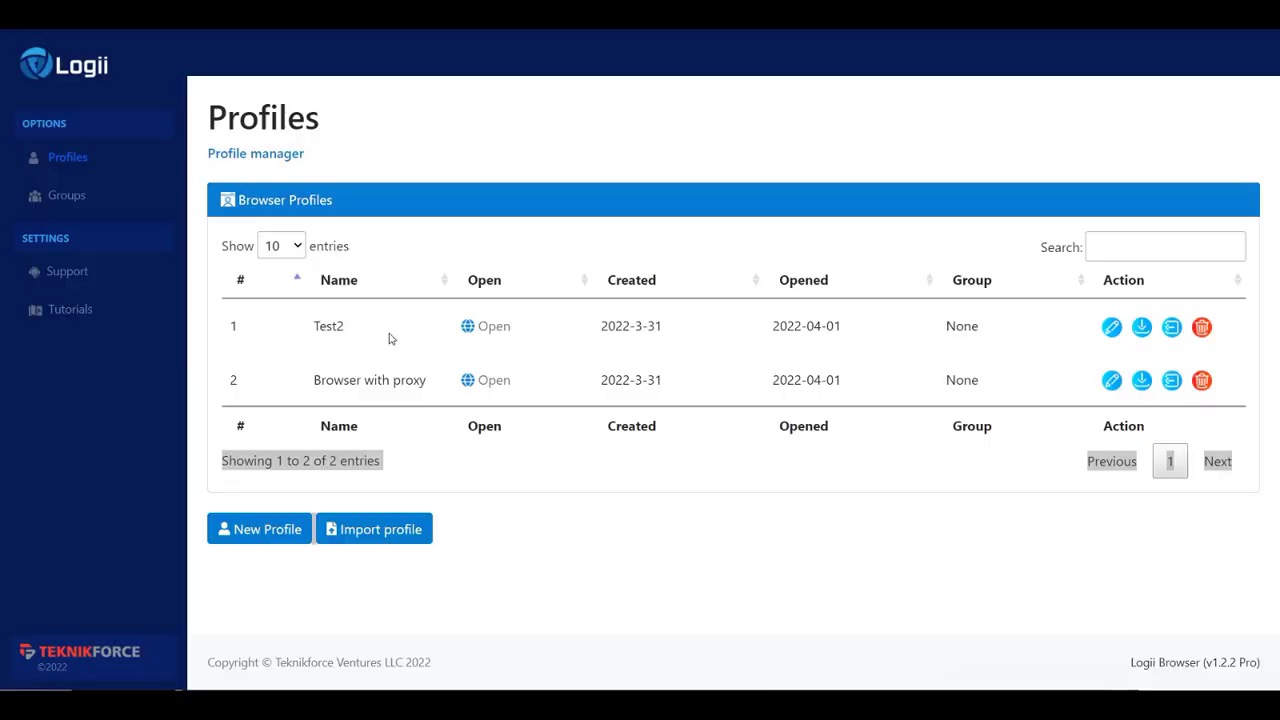
Open the Edit profile dialog for the Test2 profile from the Profiles list.
left_click(1112, 328)
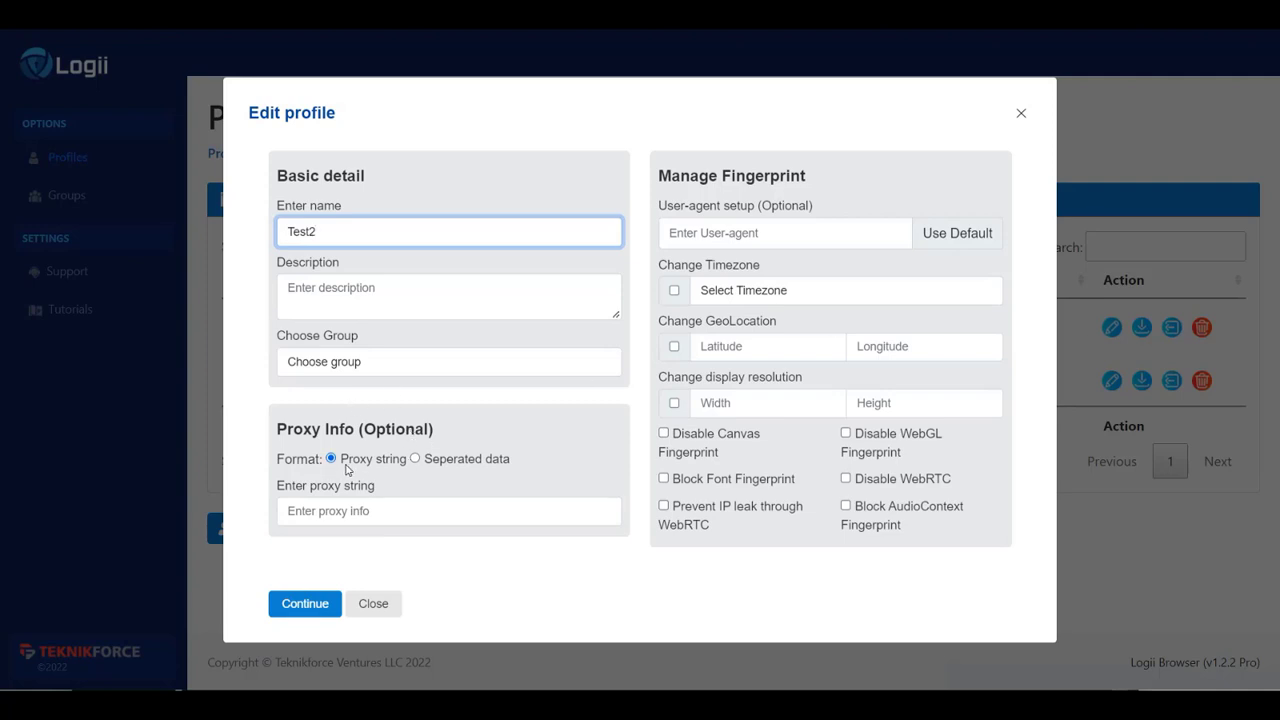
left_click(490, 459)
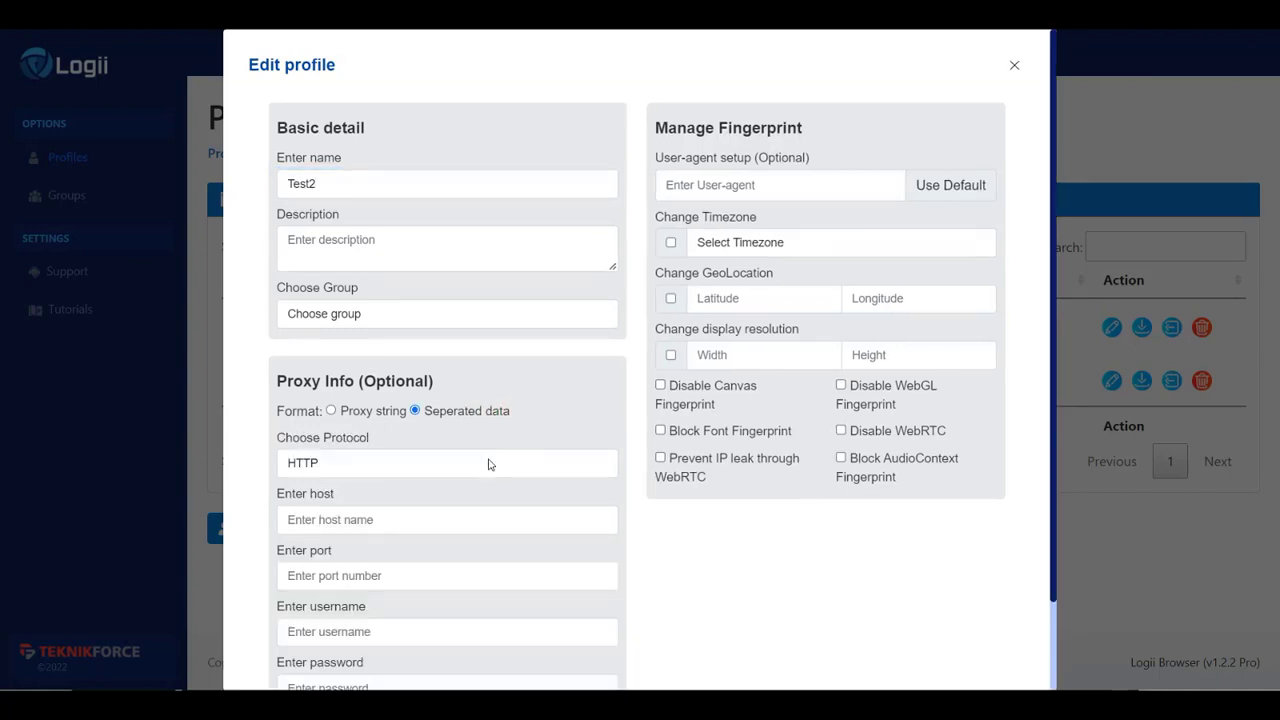
scroll(490, 462, "down", 1)
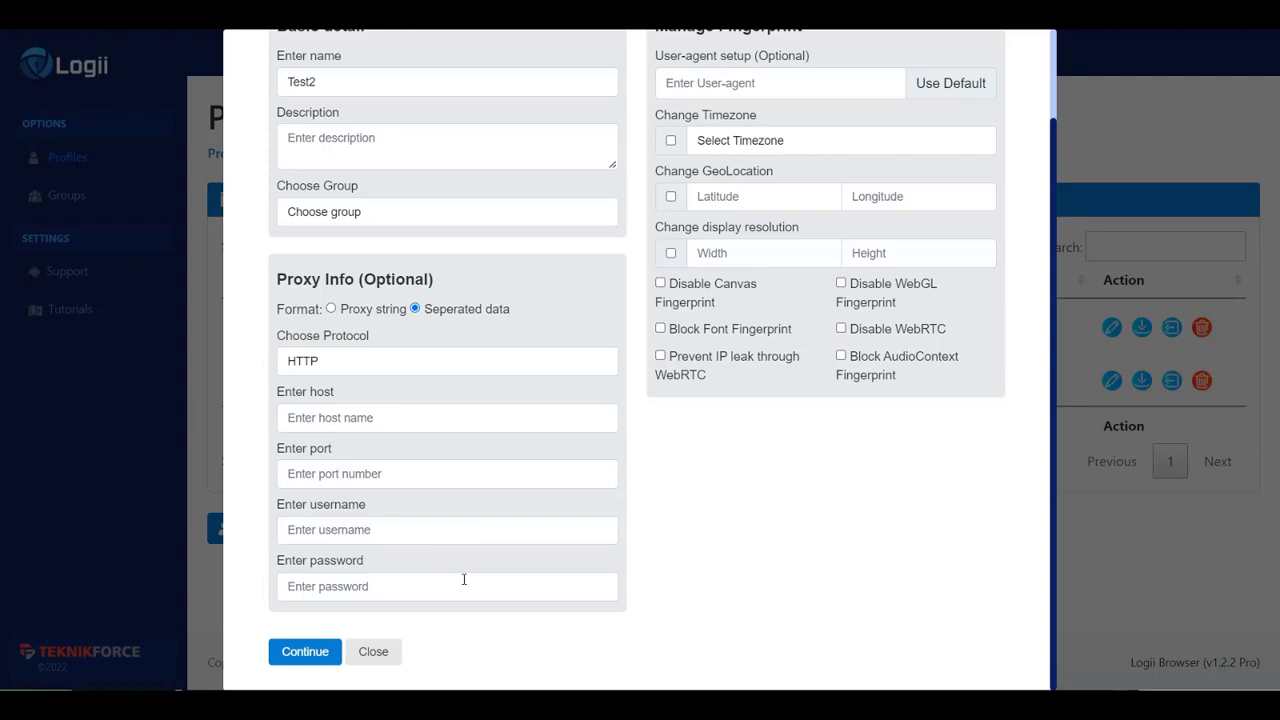
left_click(338, 369)
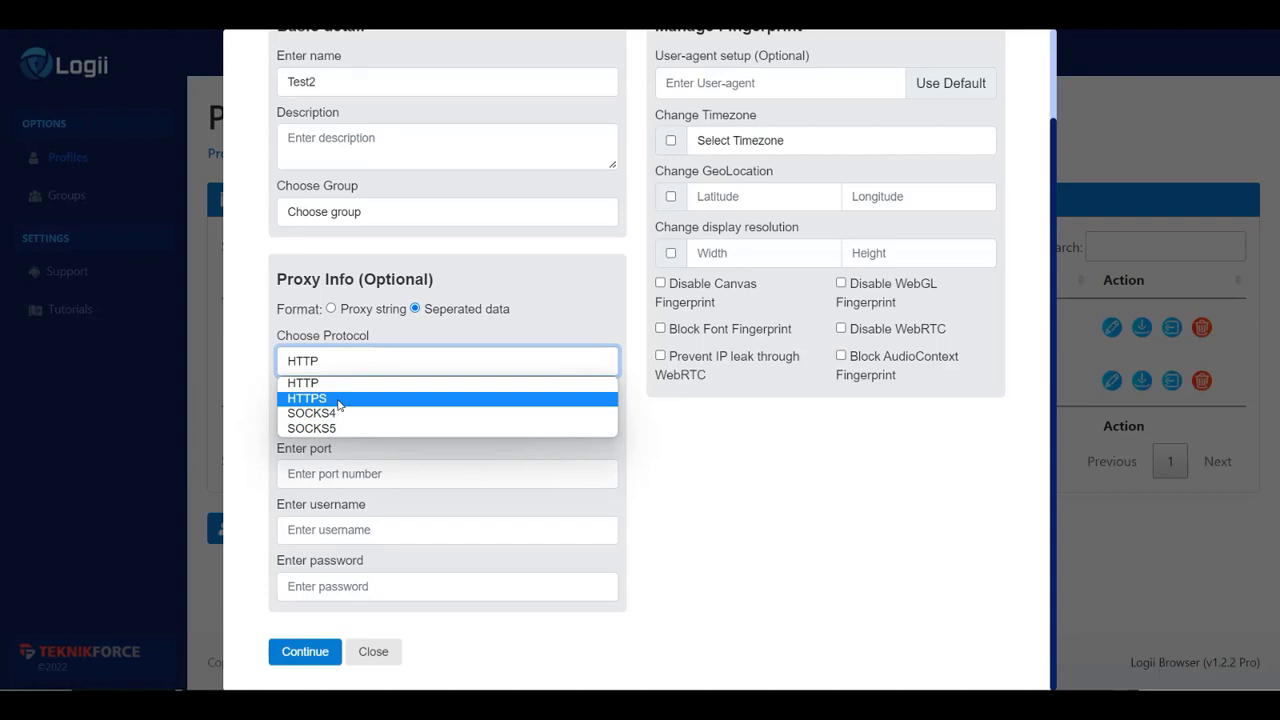
left_click(357, 309)
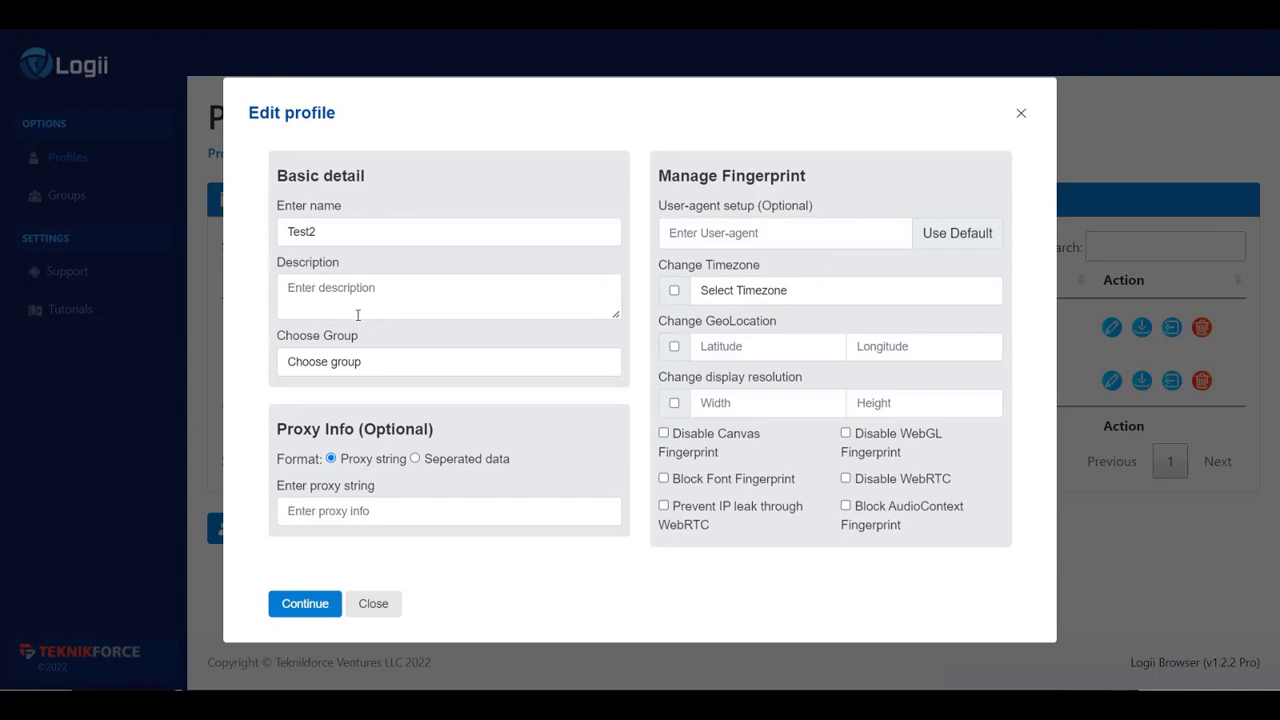
mouse_move(914, 705)
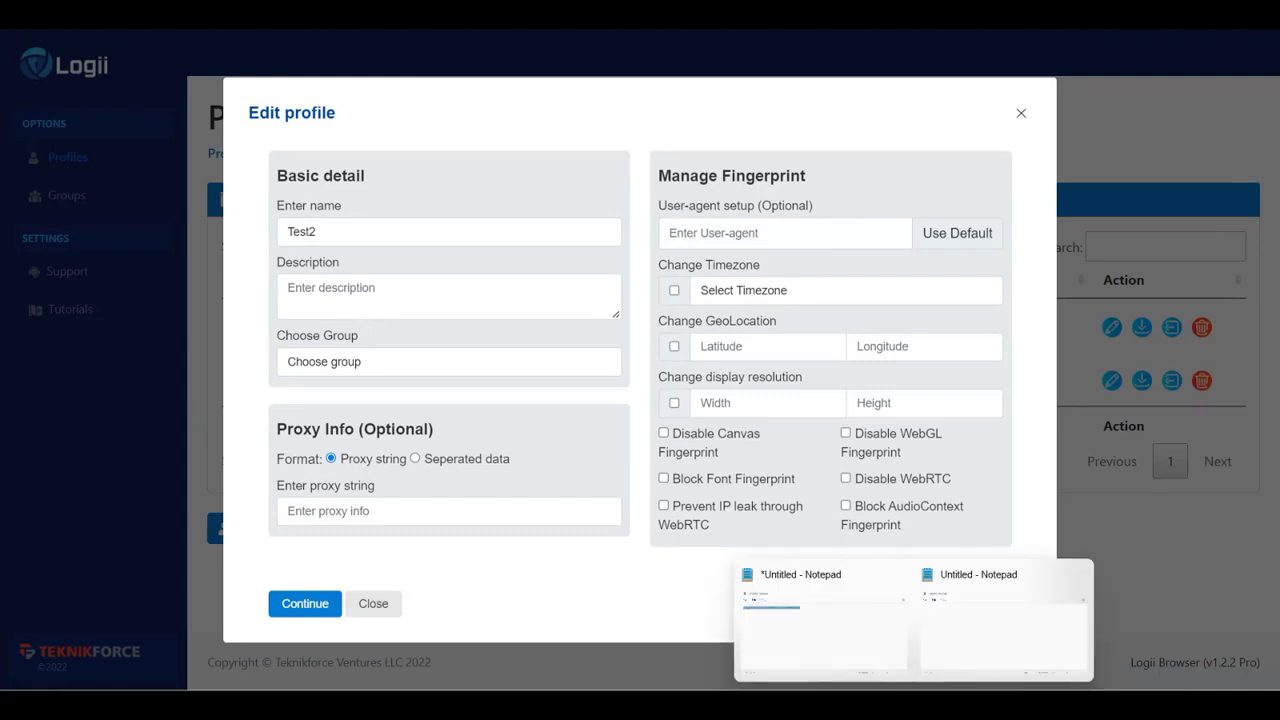
Write the IP:PORT:USER:PASS template in Notepad and select the whole template line.
left_click(1003, 625)
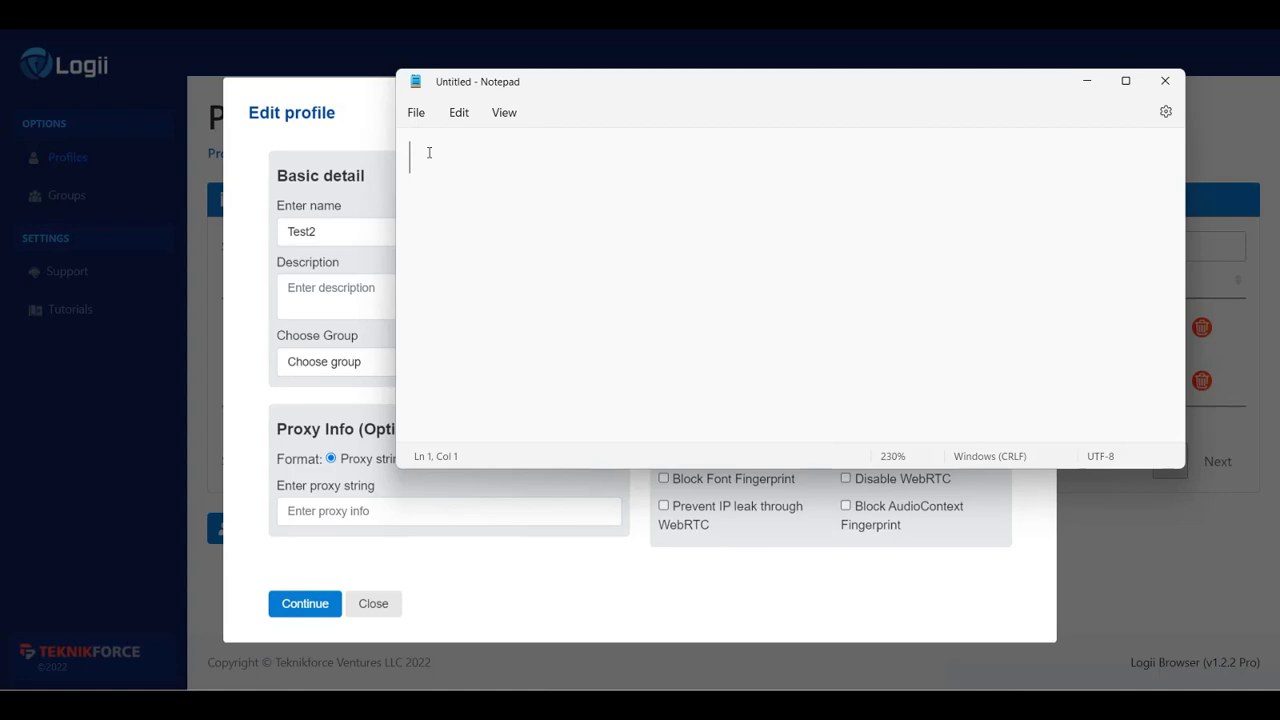
type("P")
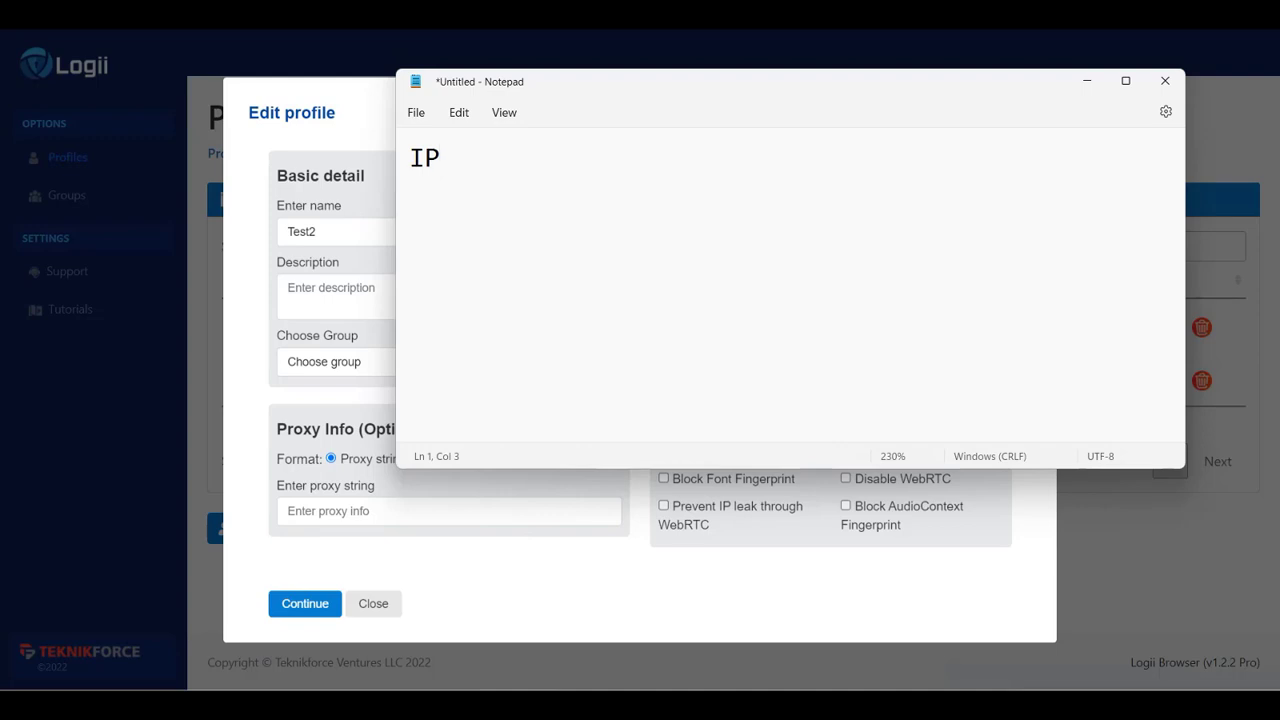
type(":PORT")
type(":USER")
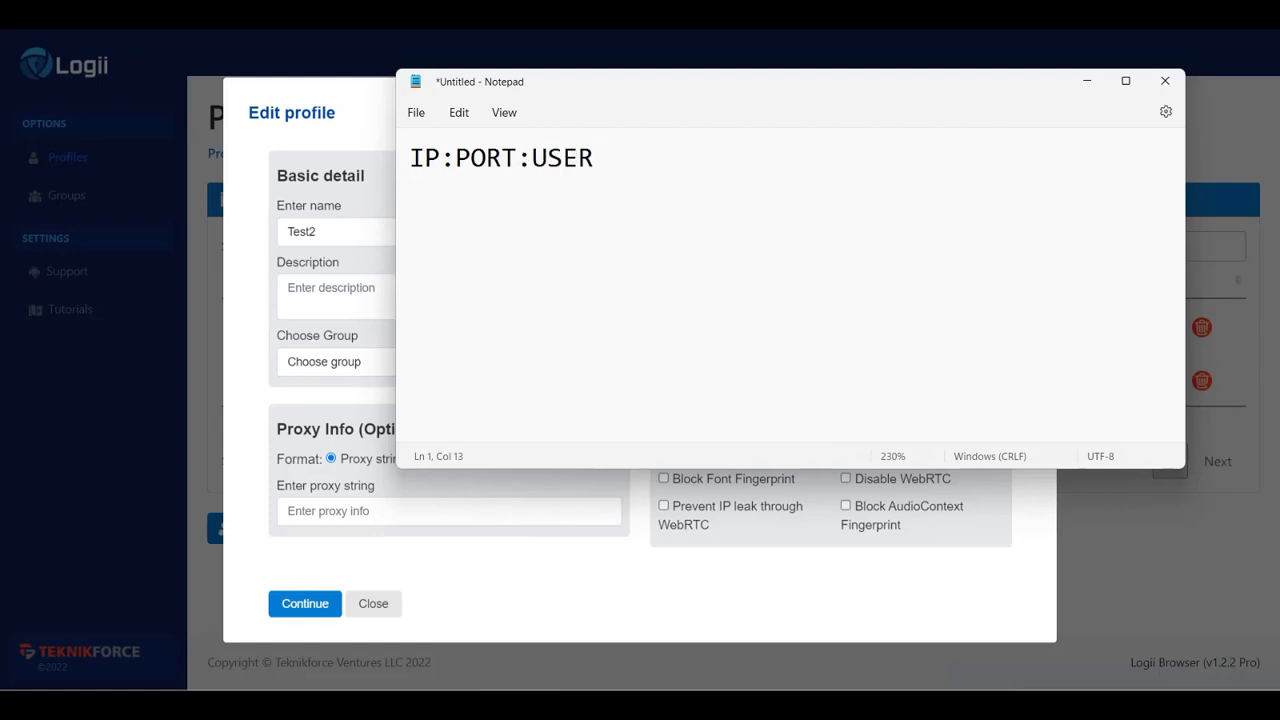
type(":PASS")
left_click_drag(517, 157, 406, 161)
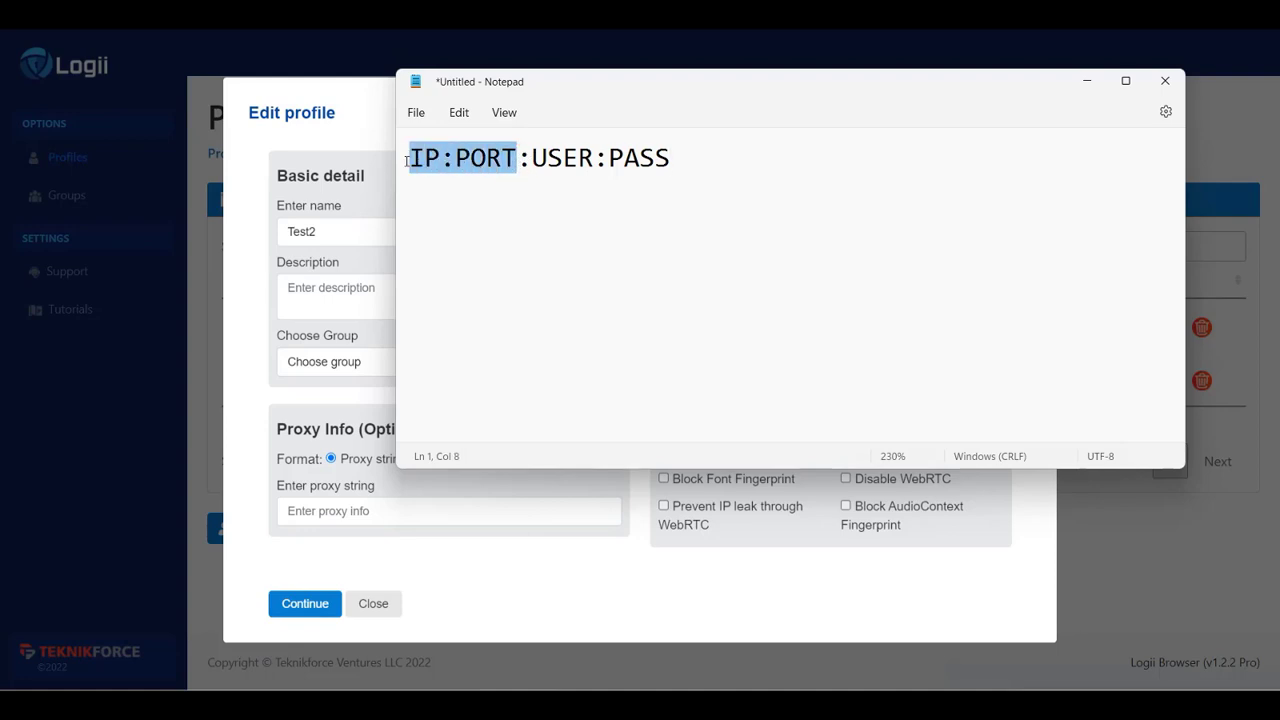
left_click(690, 161)
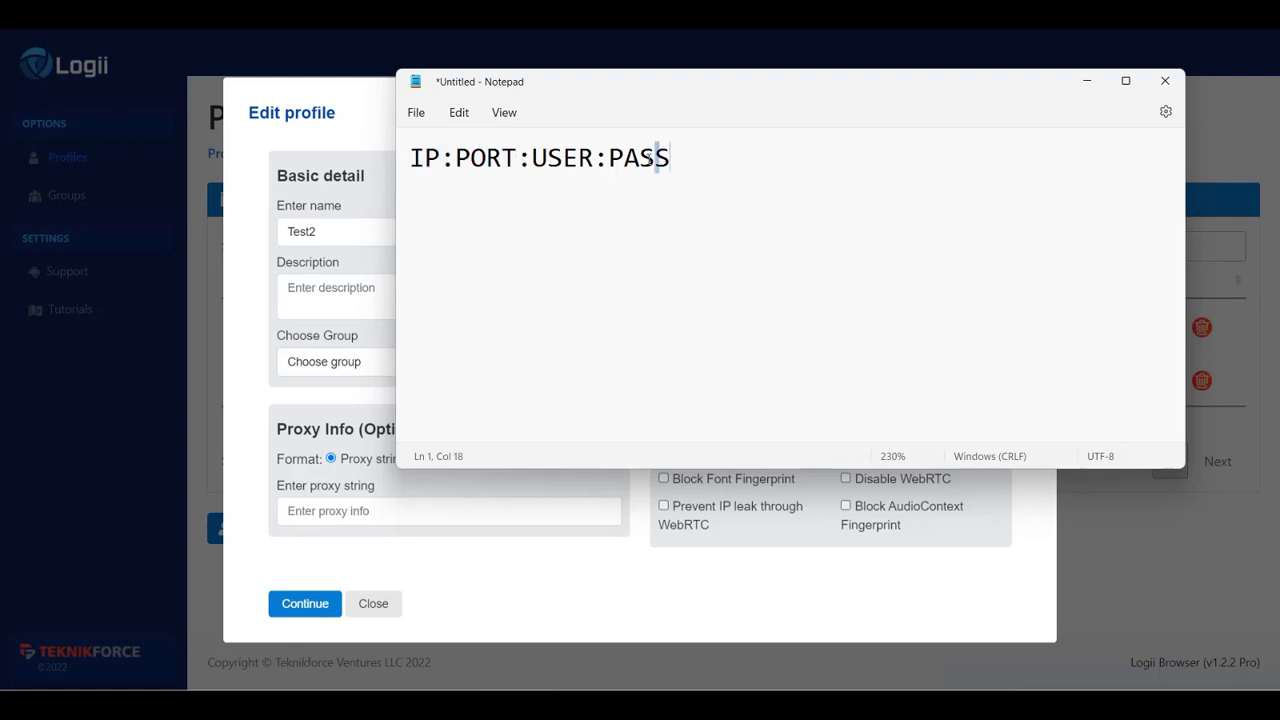
left_click_drag(657, 158, 407, 161)
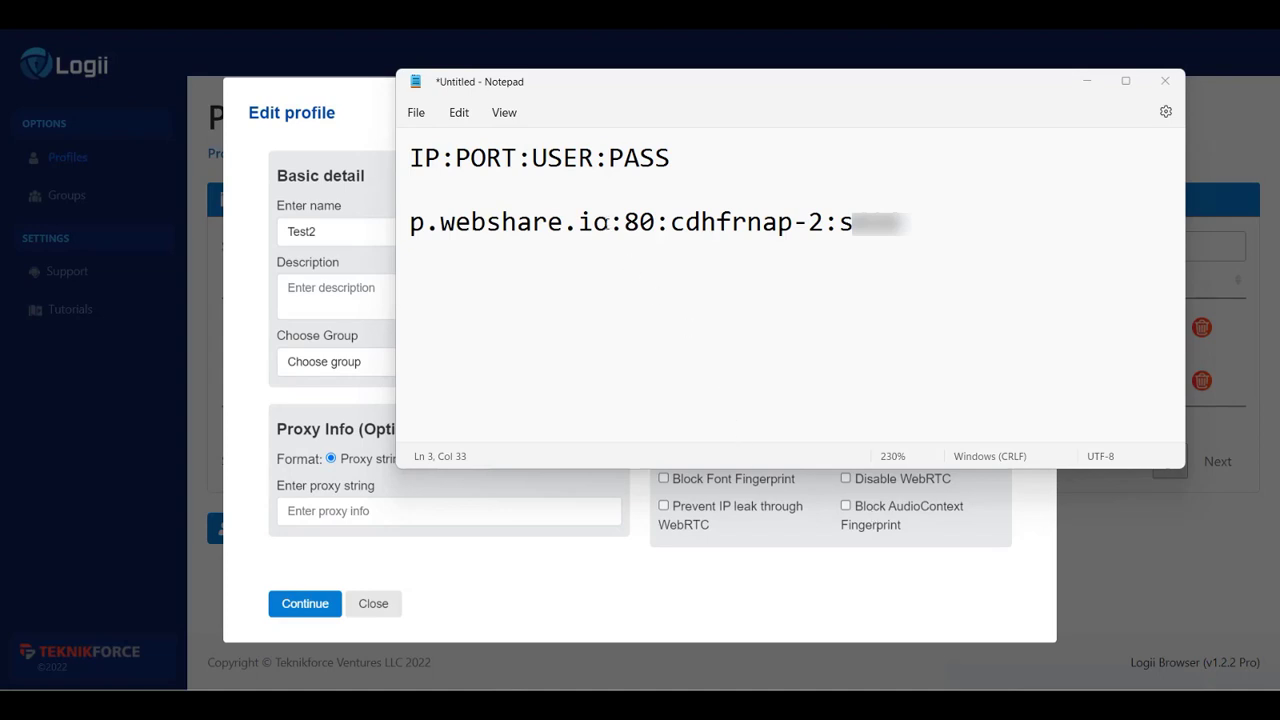
Check the proxy line's parts: host p.webshare.io, port 80, username and password.
left_click_drag(609, 222, 396, 214)
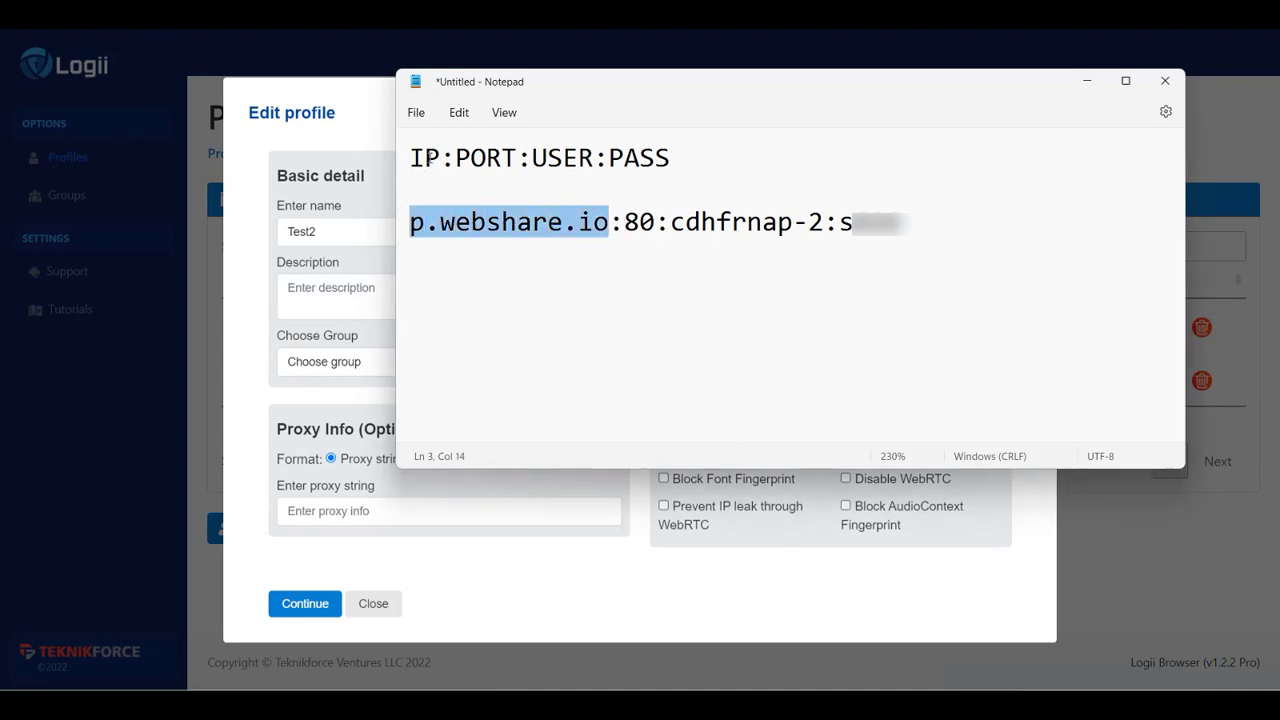
left_click_drag(624, 222, 655, 222)
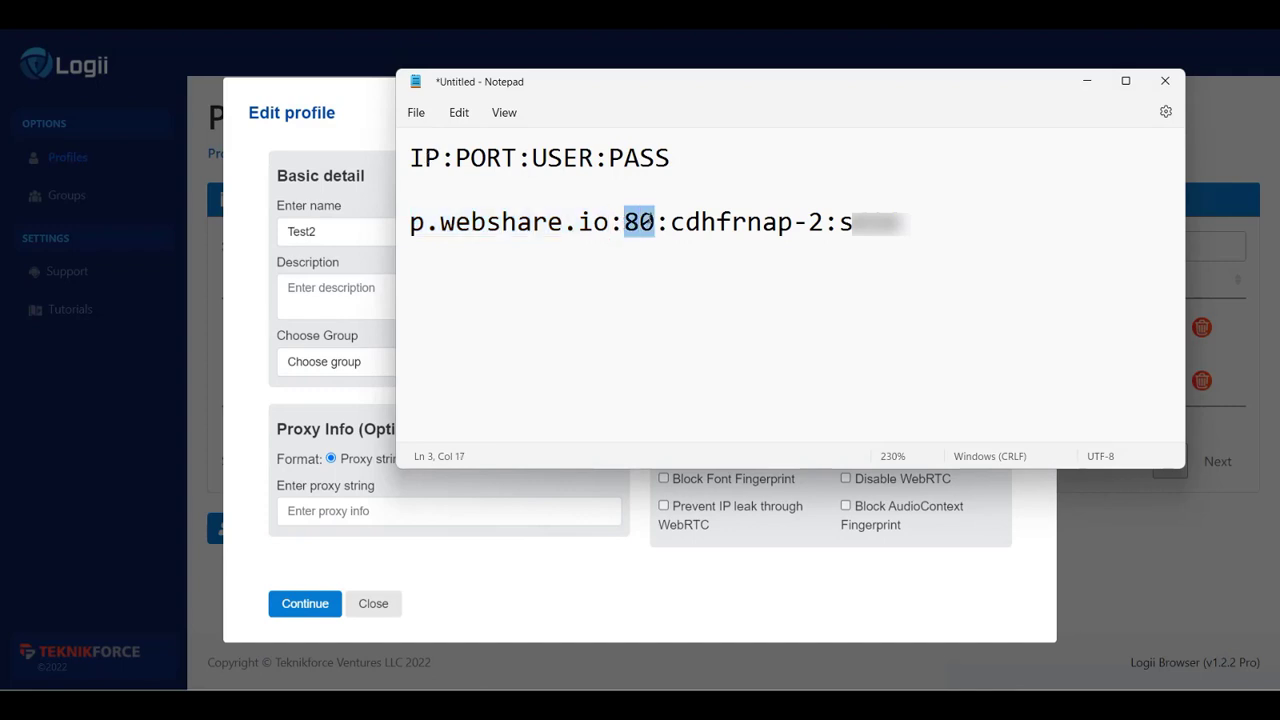
left_click(656, 222)
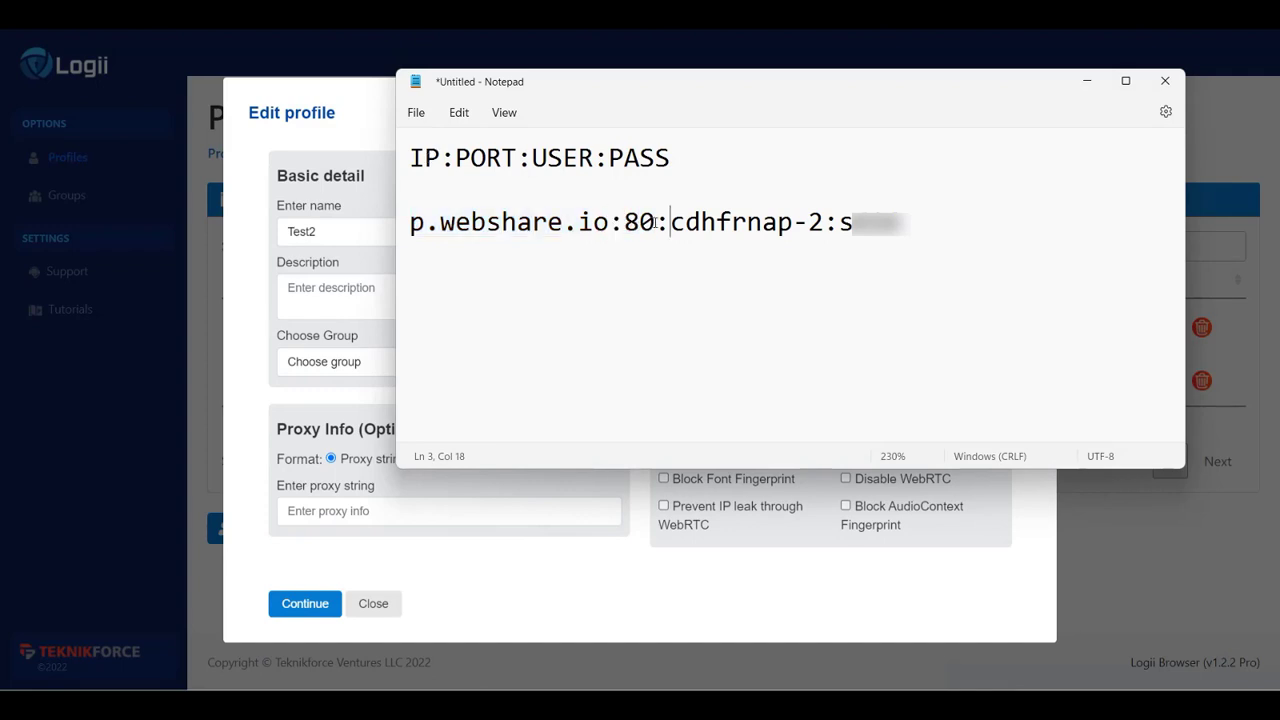
left_click_drag(655, 222, 406, 224)
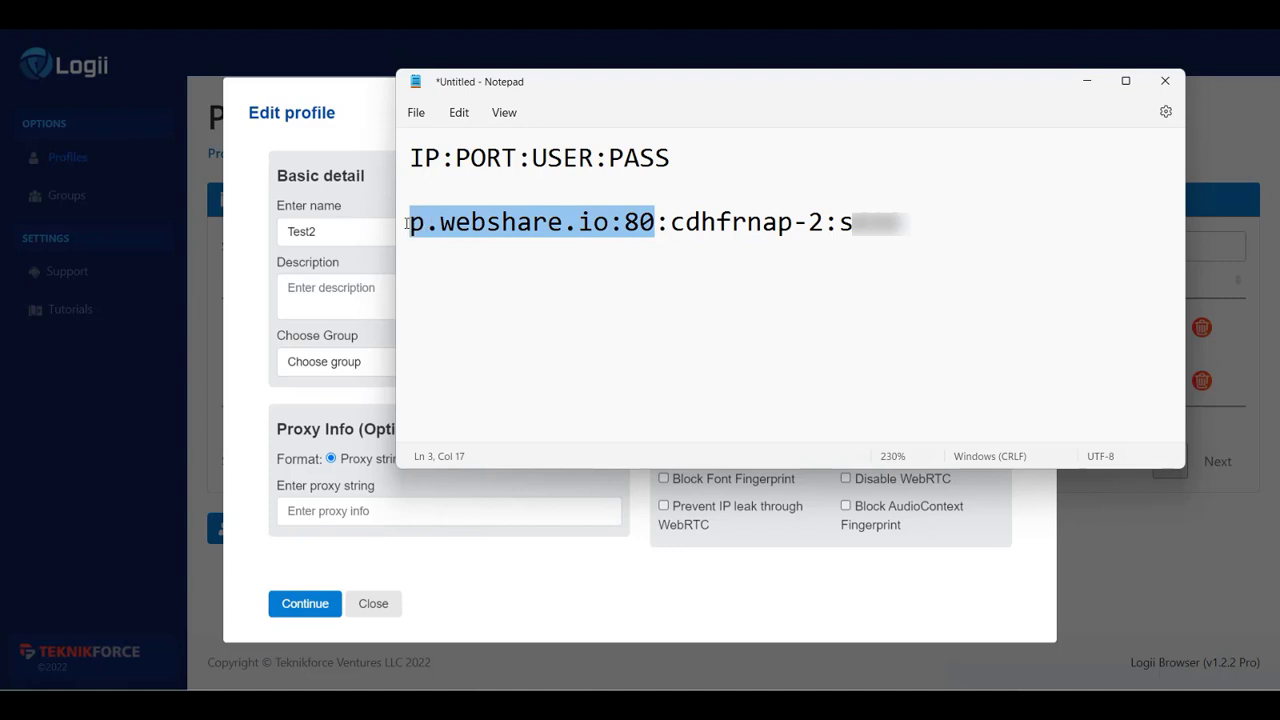
left_click(667, 222)
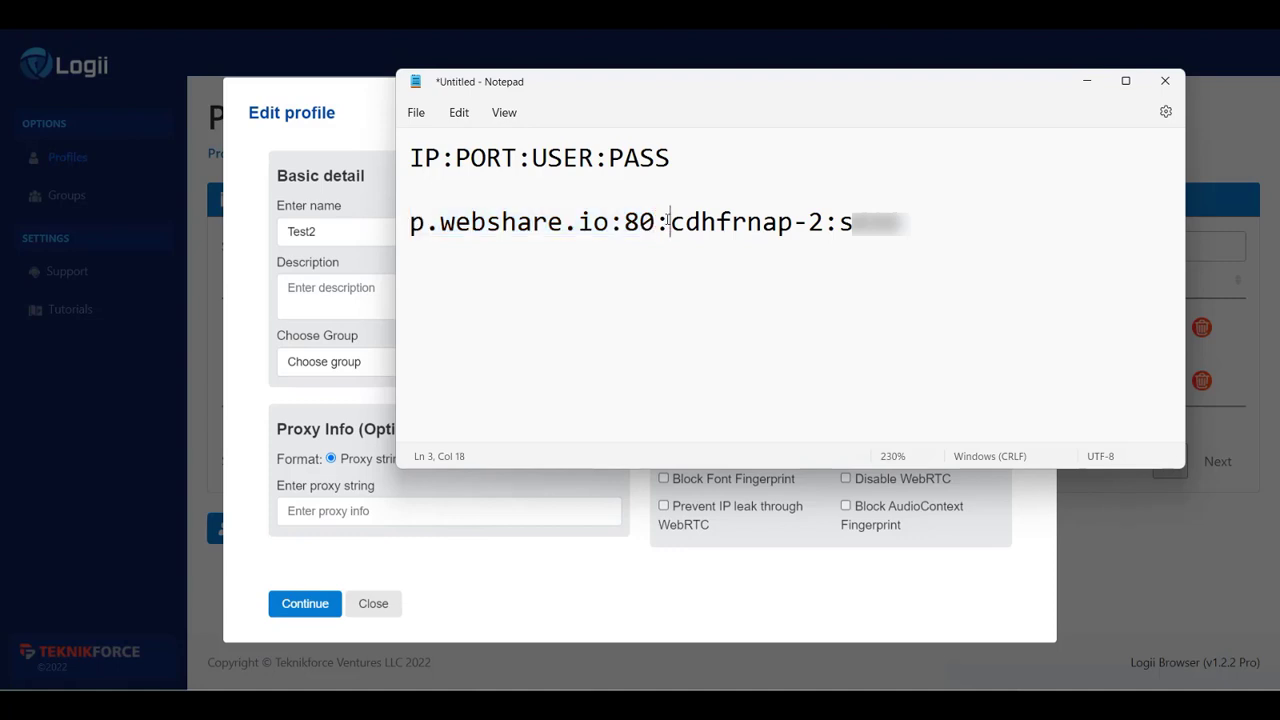
left_click_drag(822, 222, 672, 224)
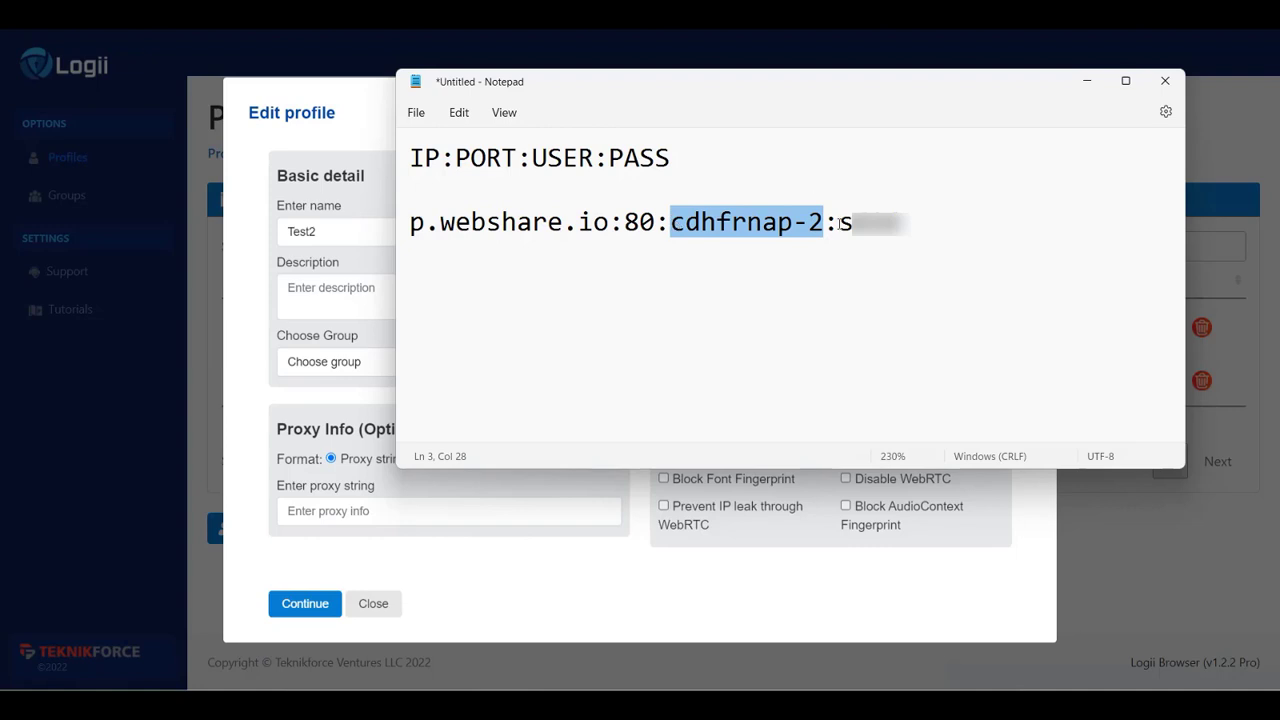
left_click_drag(916, 221, 838, 218)
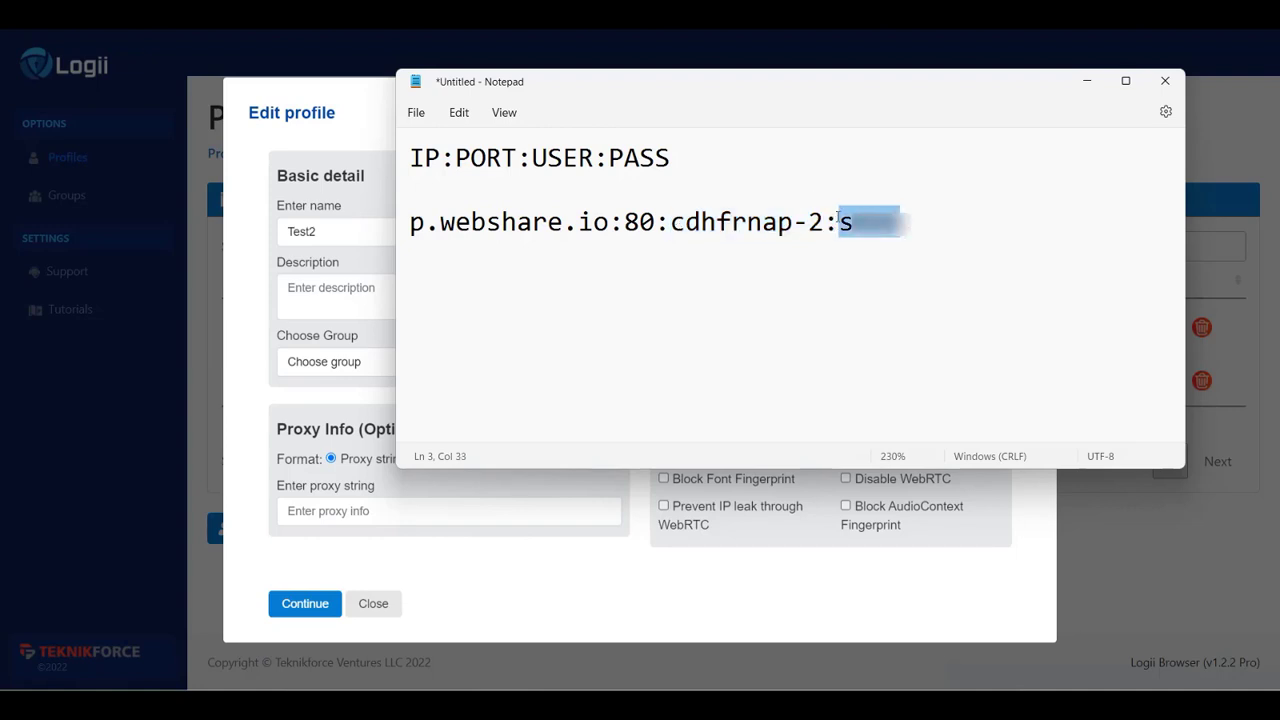
left_click(931, 225)
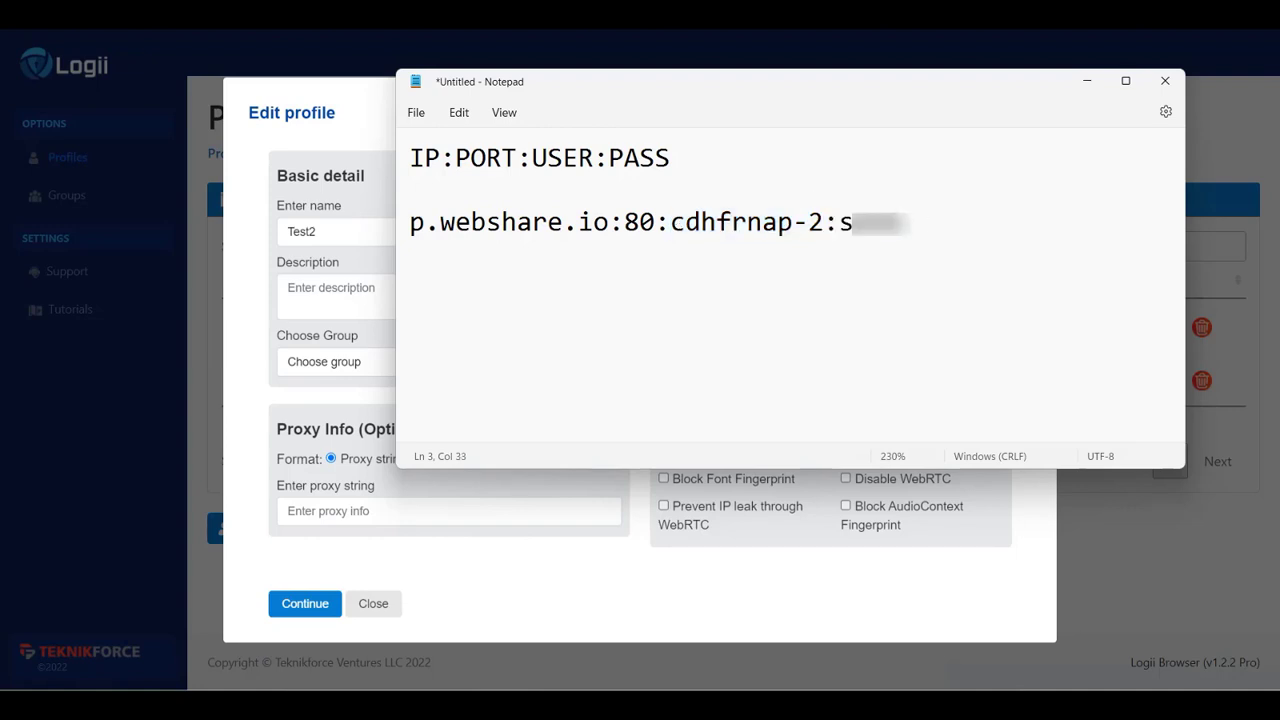
left_click(947, 221)
Copy the full webshare proxy line and return to Test2's empty proxy string field.
left_click_drag(912, 223, 364, 229)
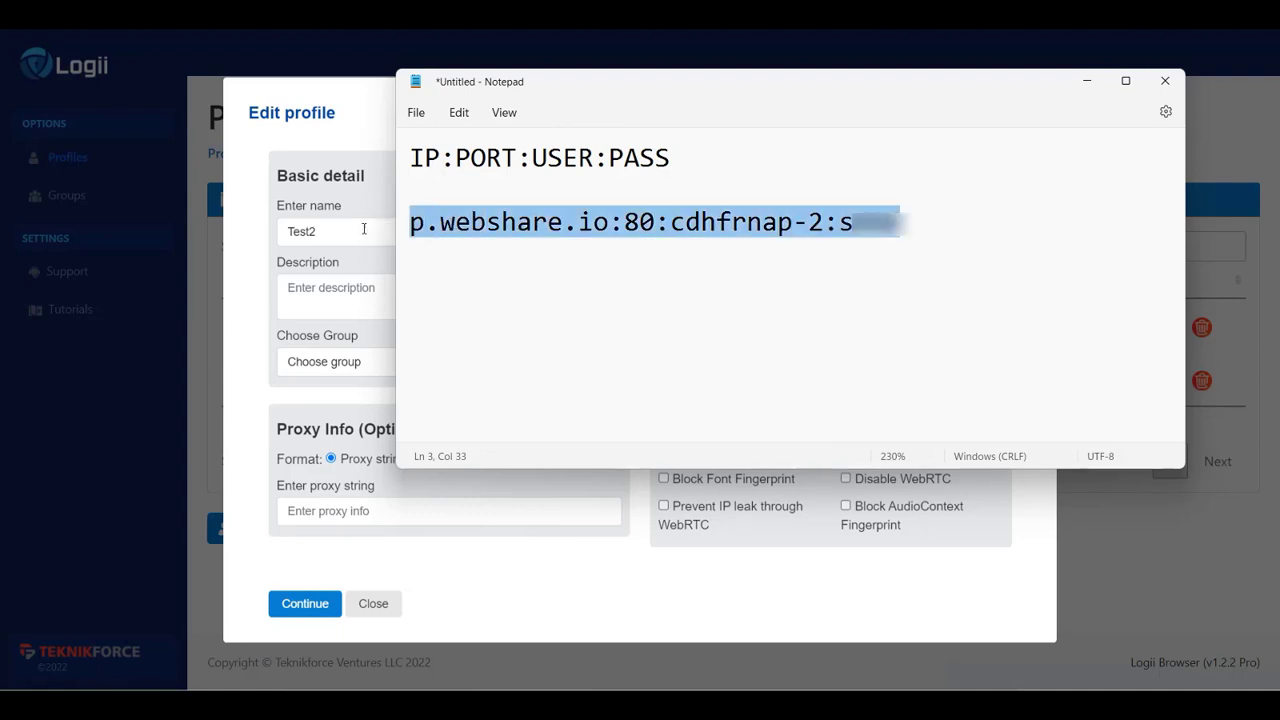
right_click(478, 232)
left_click(520, 316)
left_click(326, 512)
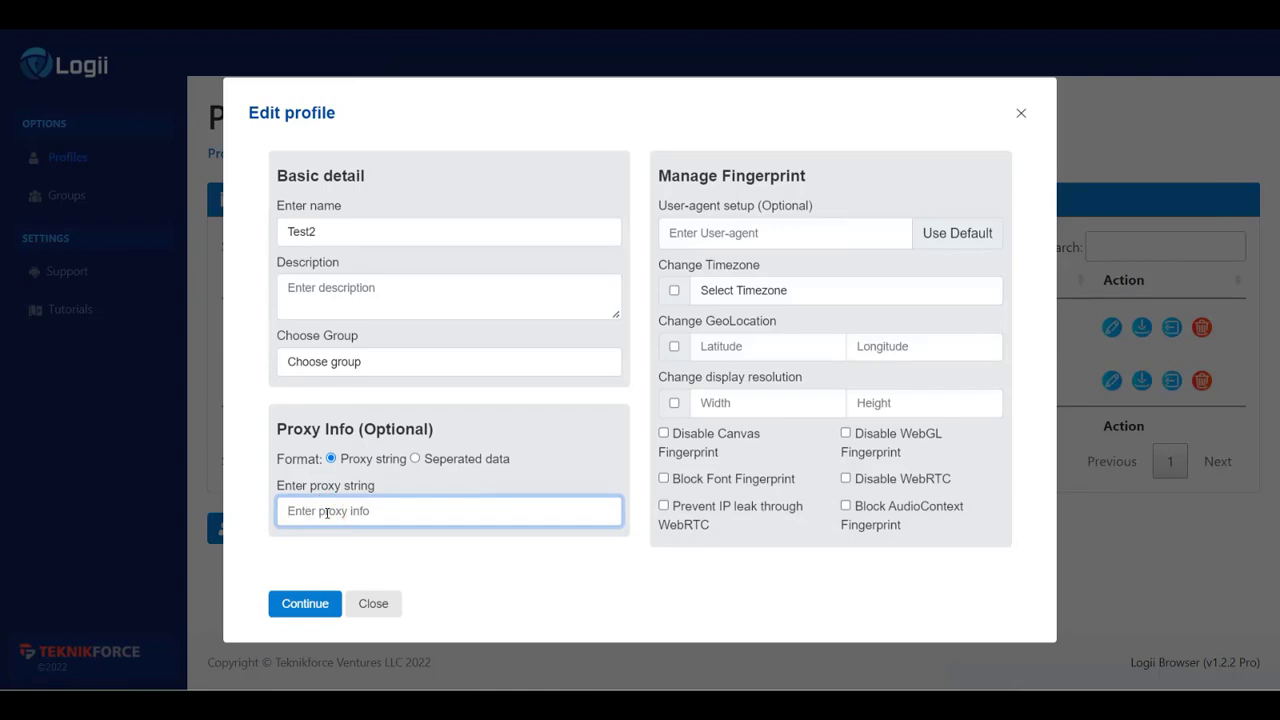
Paste the webshare proxy into Test2's proxy field, save, and launch the Test2 profile.
key("ctrl+v")
left_click(300, 612)
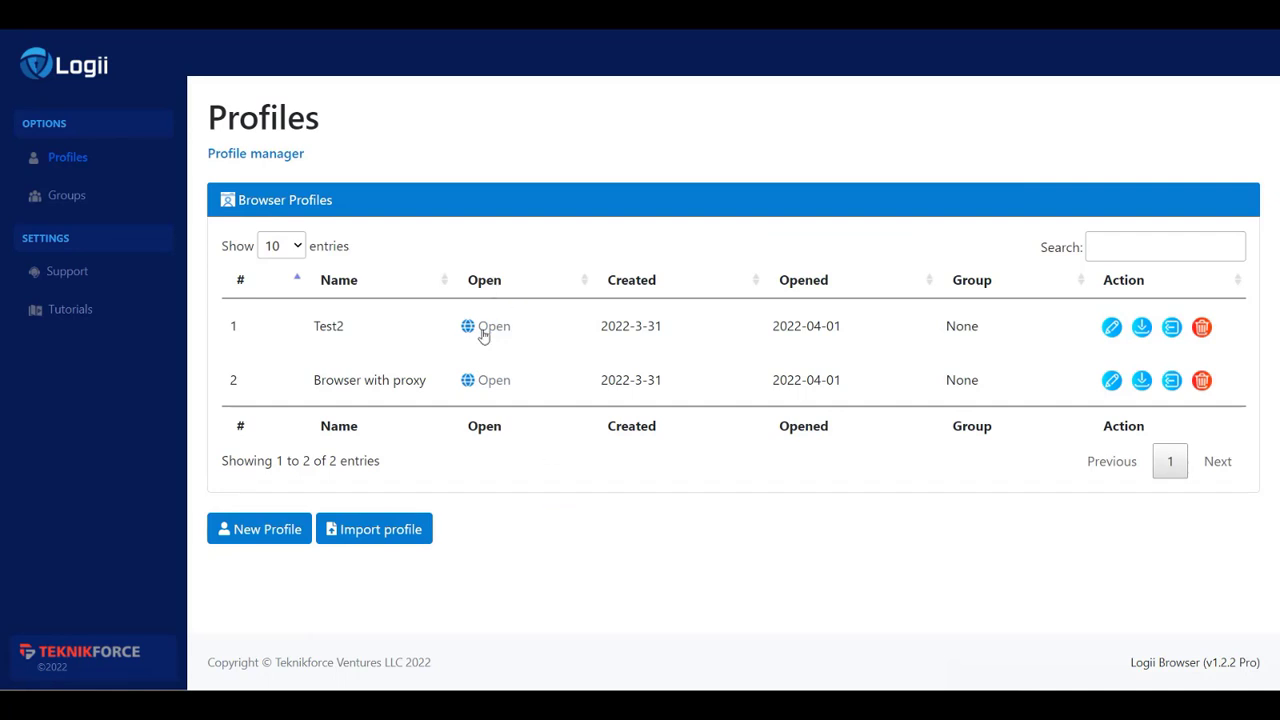
left_click(484, 330)
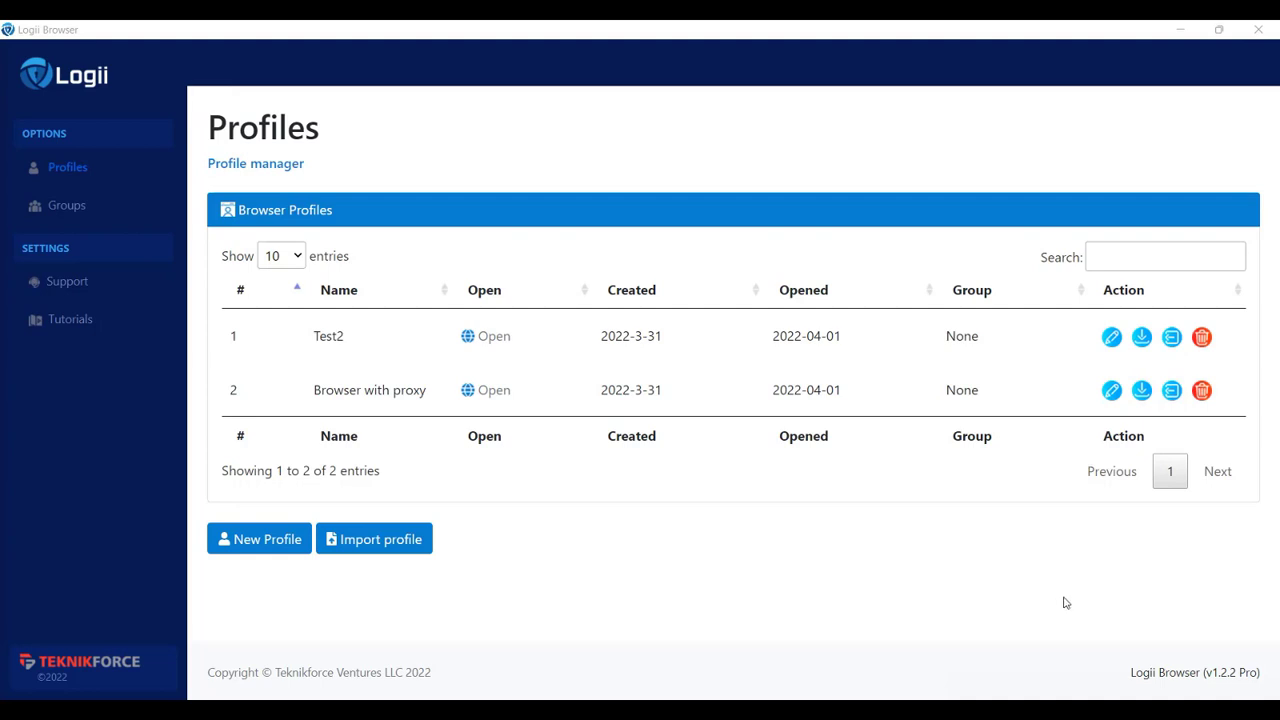
Copy the saved proxy string from Test2's profile settings.
left_click(1111, 337)
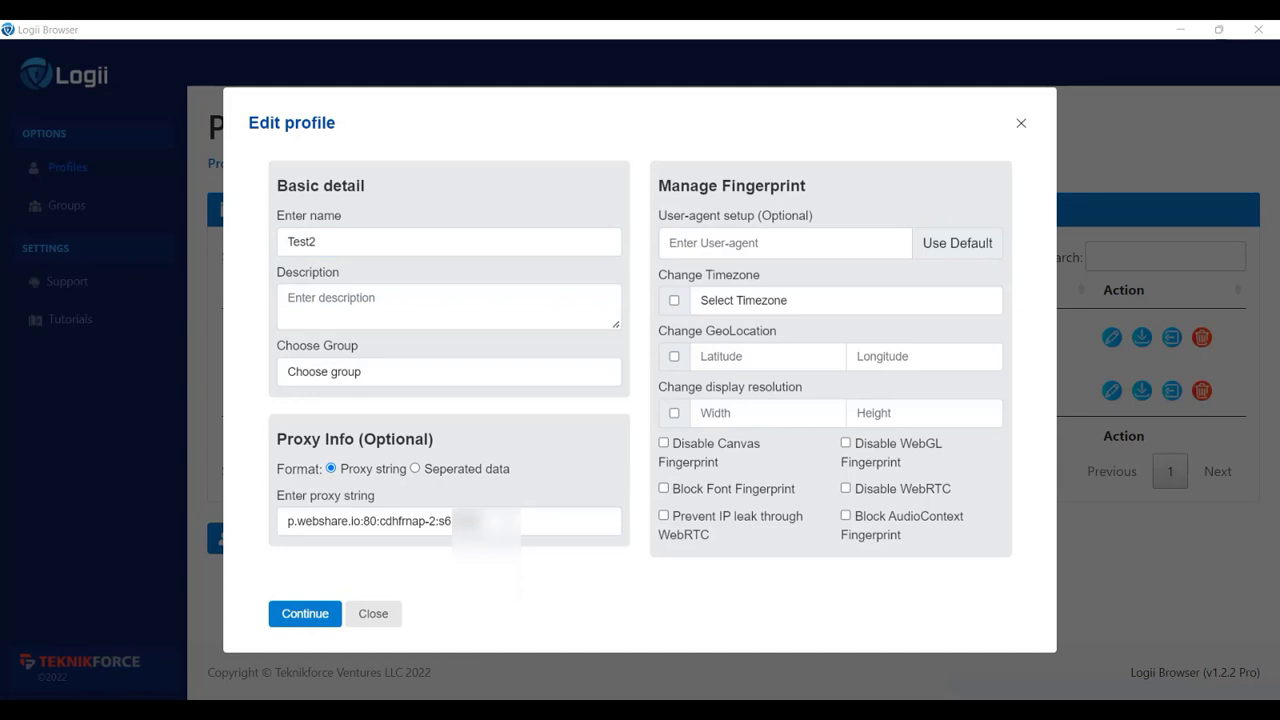
left_click_drag(500, 521, 268, 527)
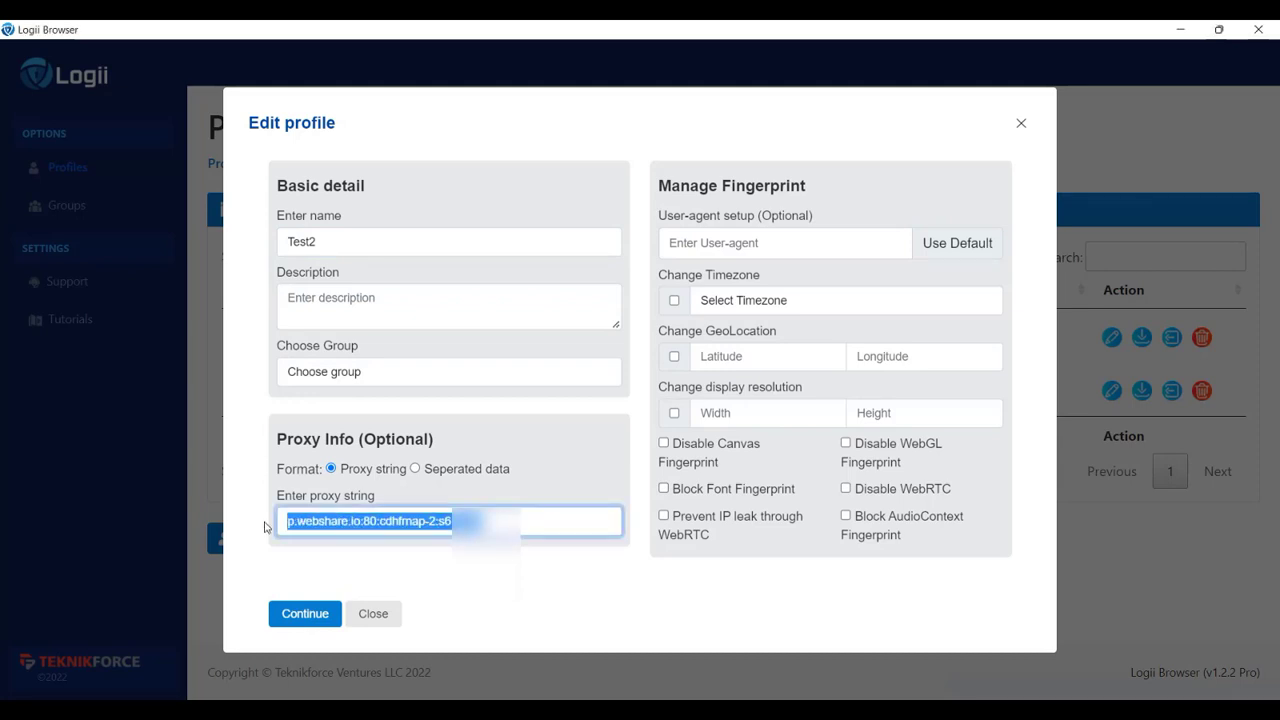
right_click(330, 527)
left_click(360, 586)
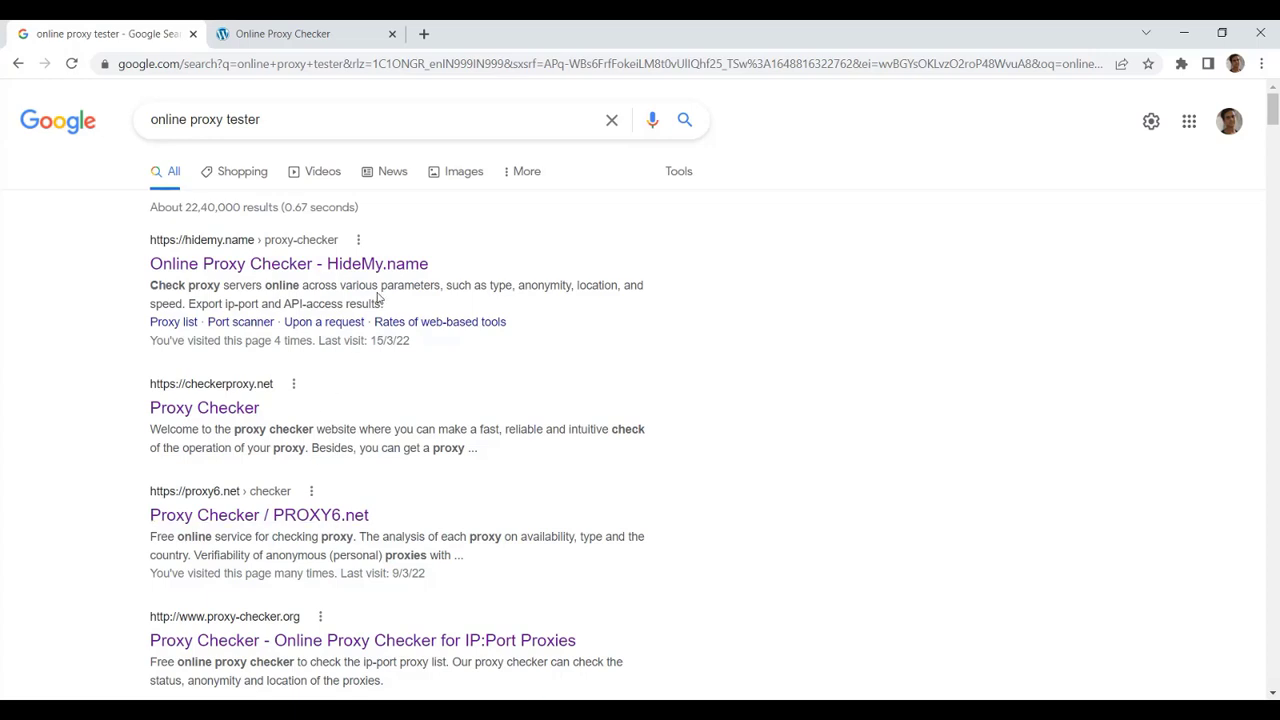
Open the myproxychecker.com Online Proxy Checker in a new tab and focus its proxy box.
scroll(380, 300, "down", 3)
middle_click(283, 414)
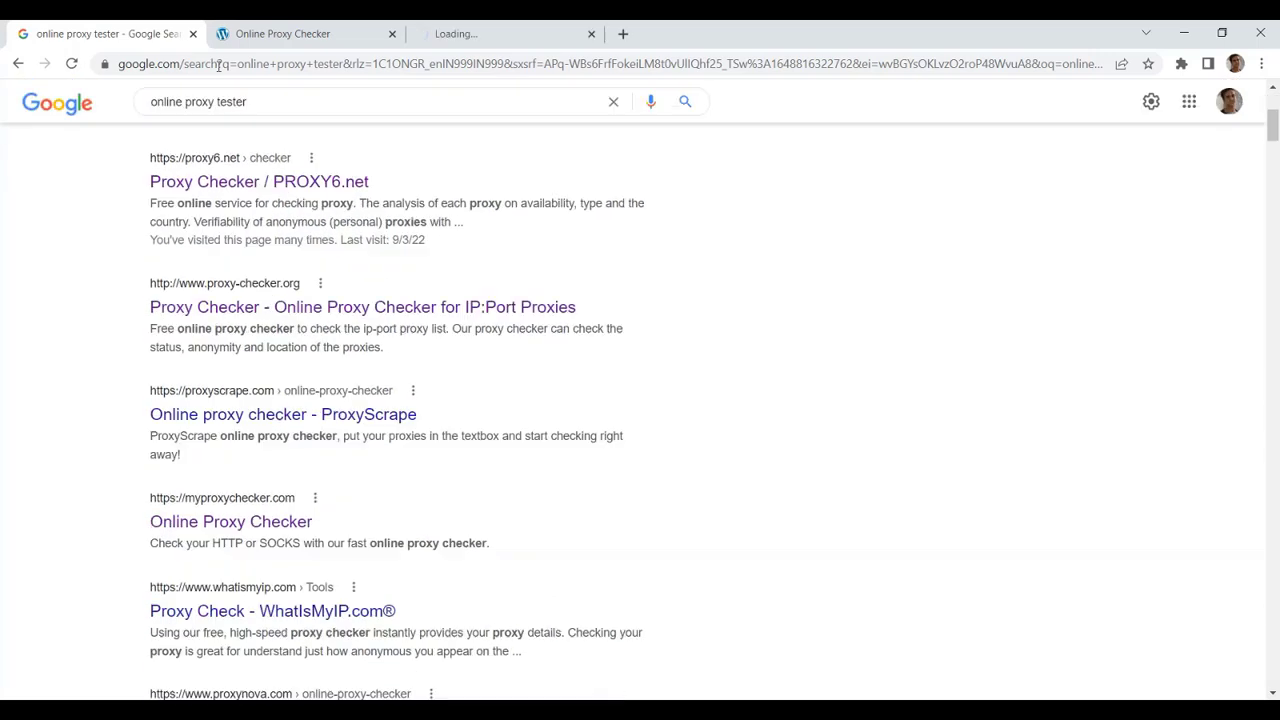
left_click(490, 33)
left_click(394, 330)
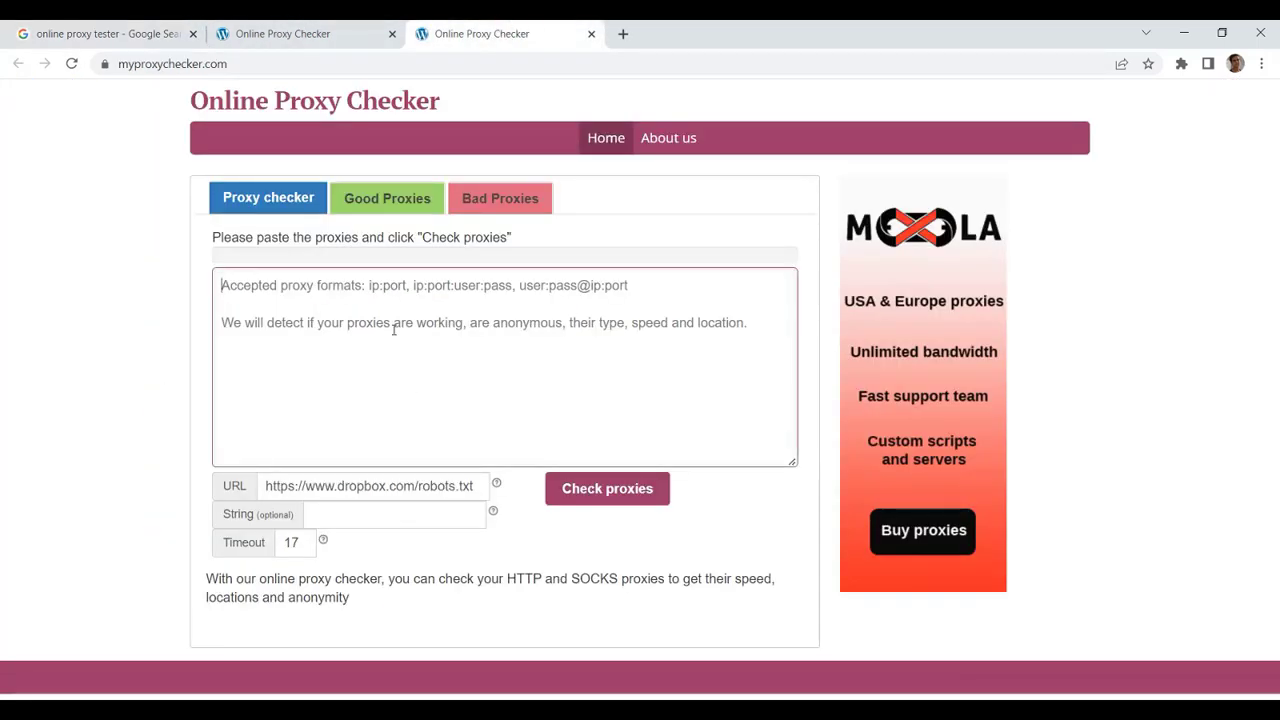
Paste the webshare proxy, run the check, and view it under Good Proxies.
key("ctrl+v")
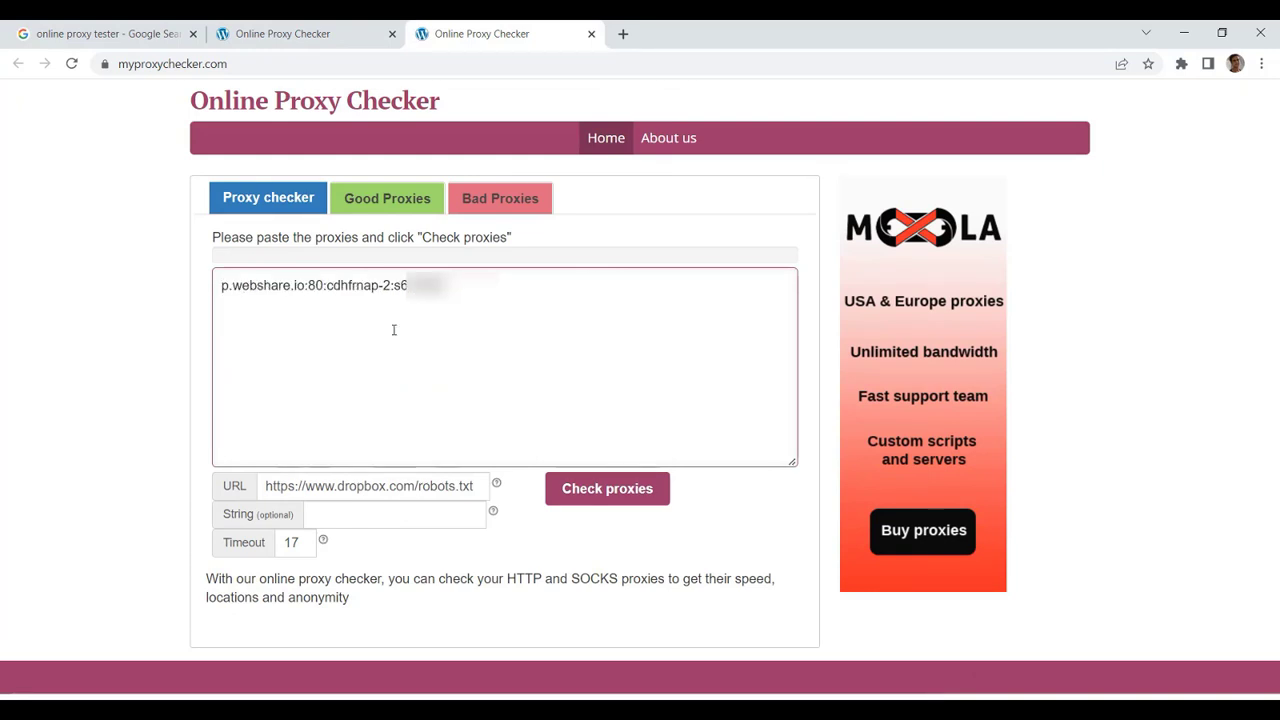
left_click(616, 488)
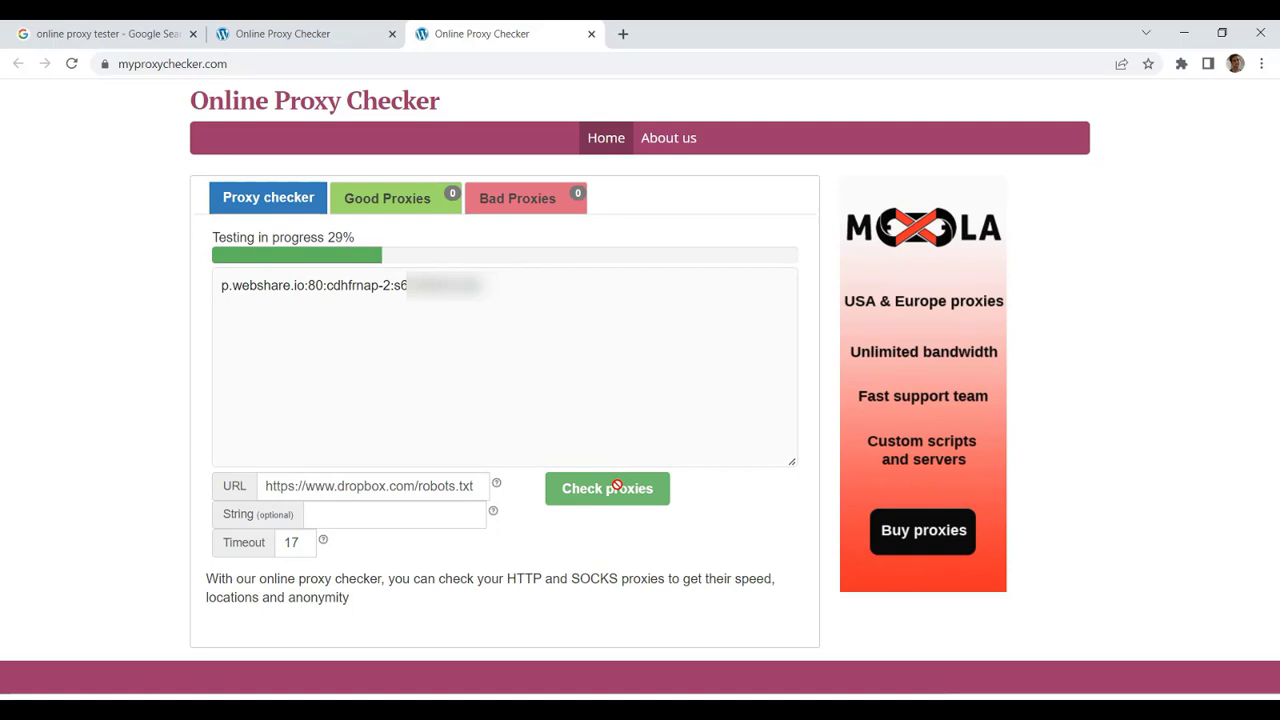
left_click(421, 207)
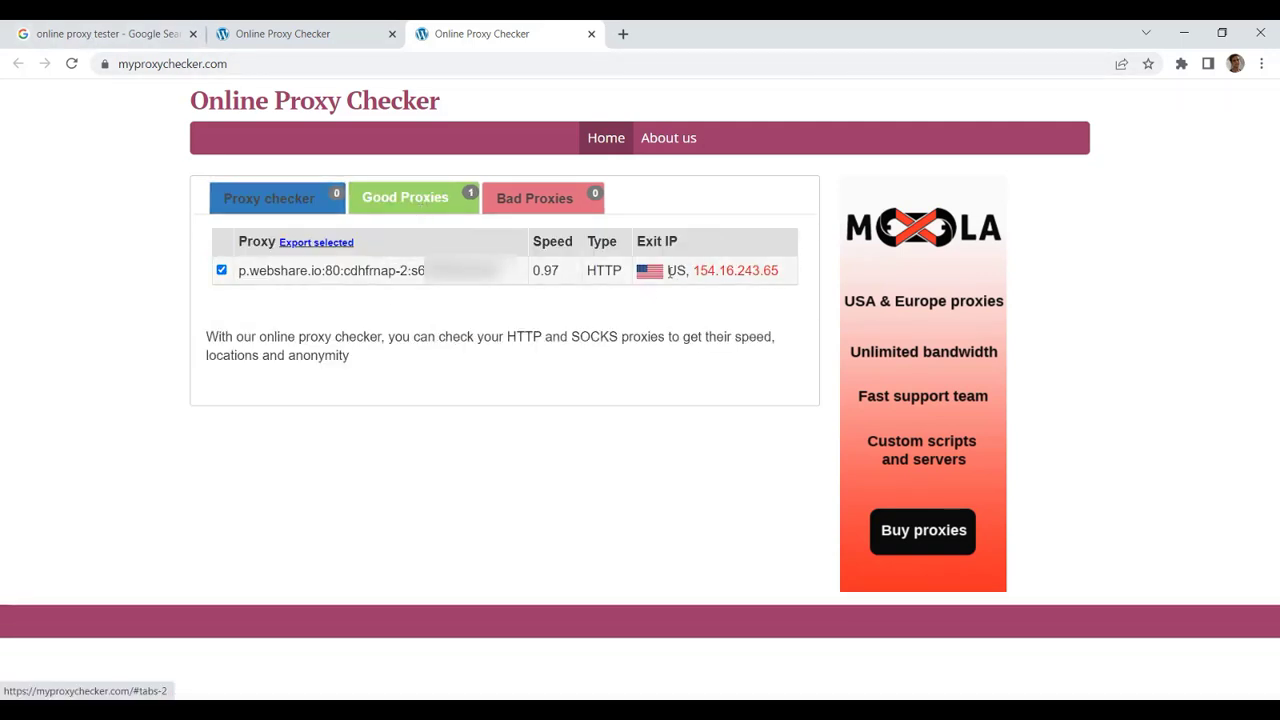